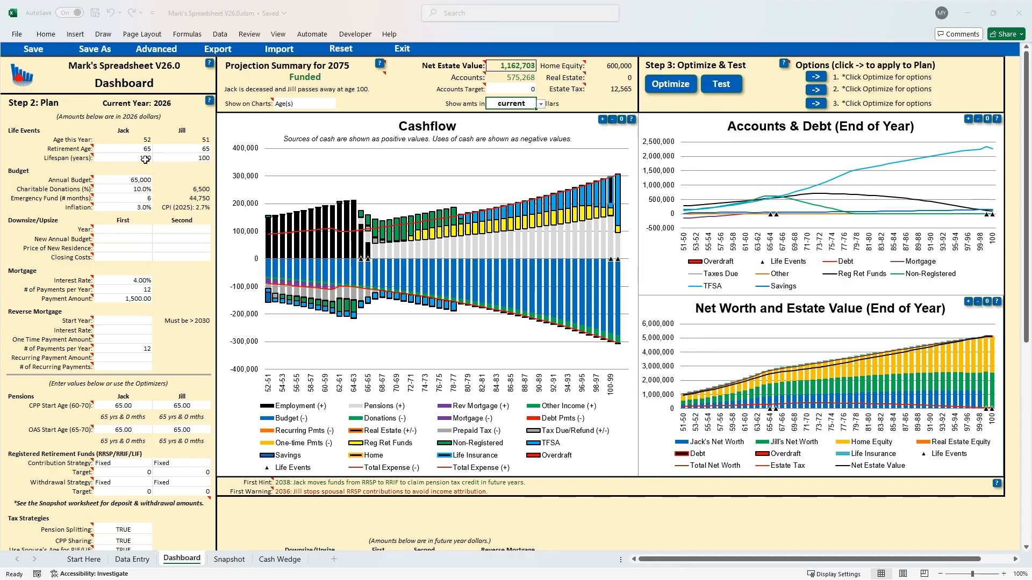
Set the first spouse's lifespan to 80 years in the plan's life events
{"action": "left_click", "coordinate": [141, 156]}
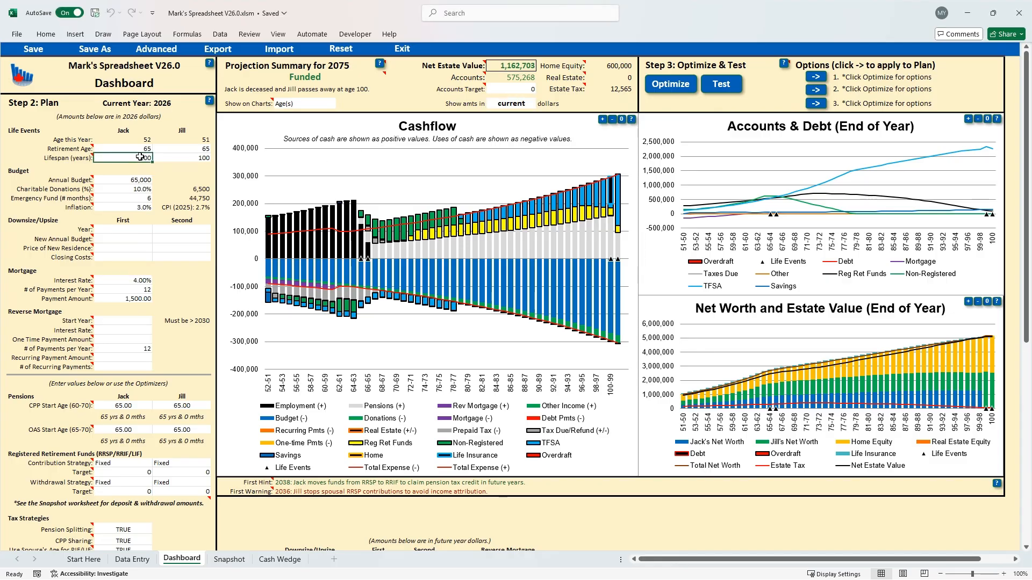
{"action": "type", "text": "80"}
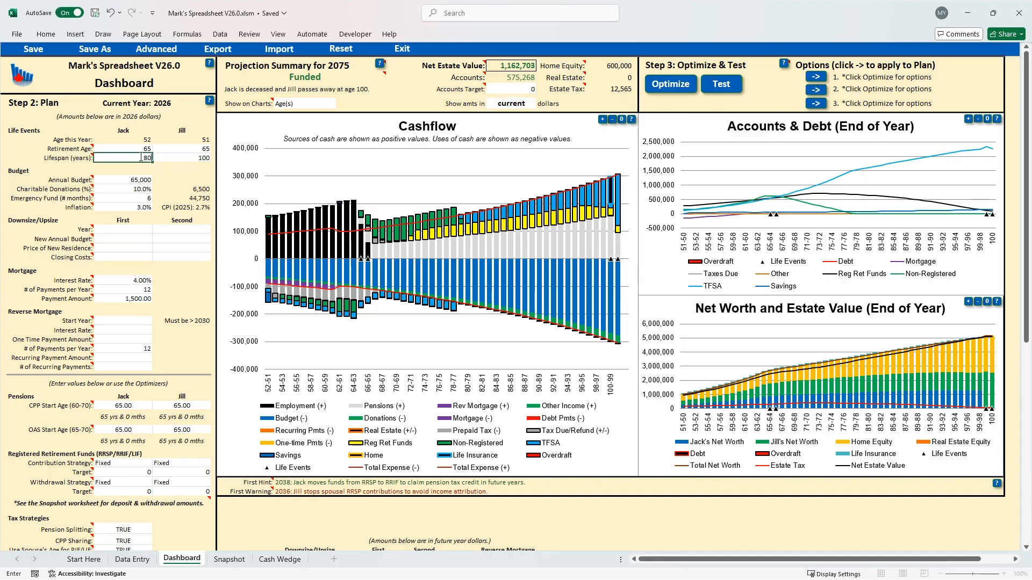
{"action": "key", "text": "Return"}
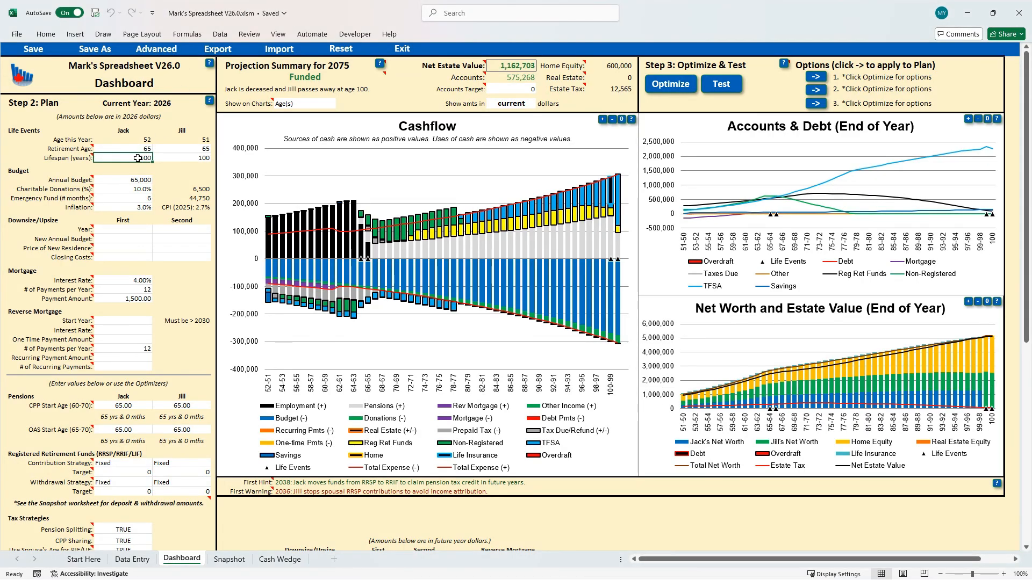
Set both spouses' lifespans to 85 years in the plan's life events
{"action": "type", "text": "85"}
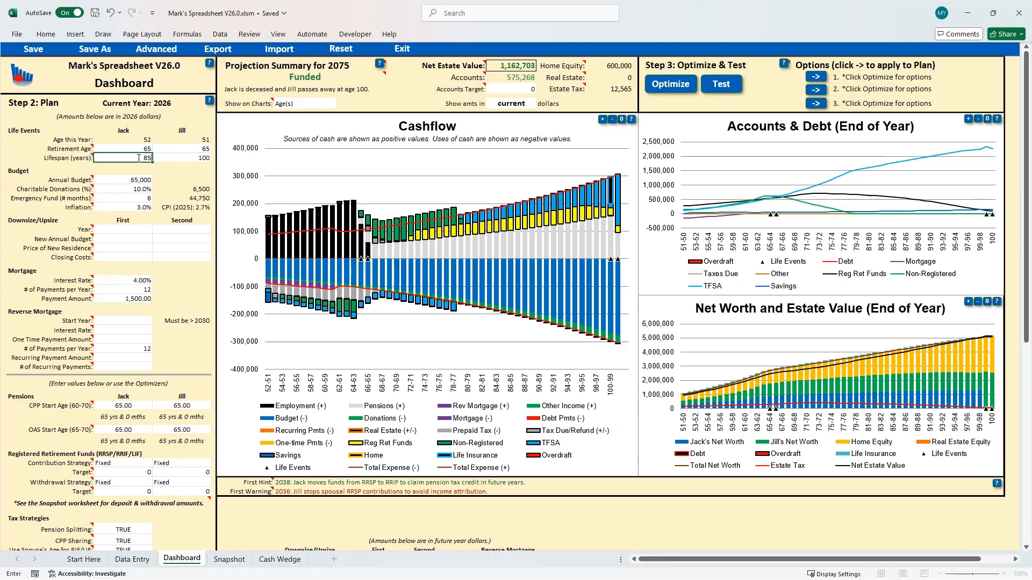
{"action": "left_click", "coordinate": [186, 159]}
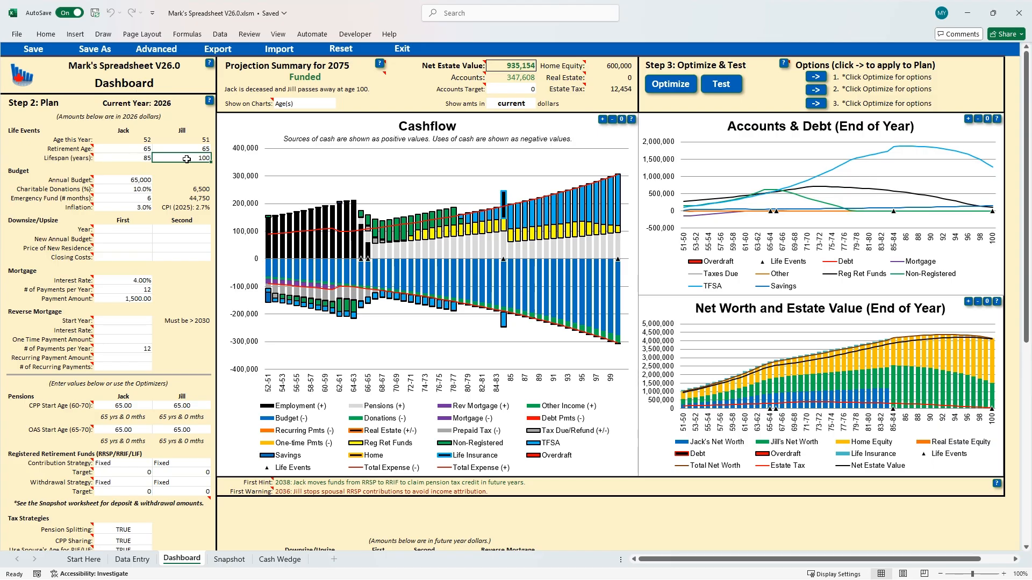
{"action": "type", "text": "85"}
{"action": "key", "text": "Return"}
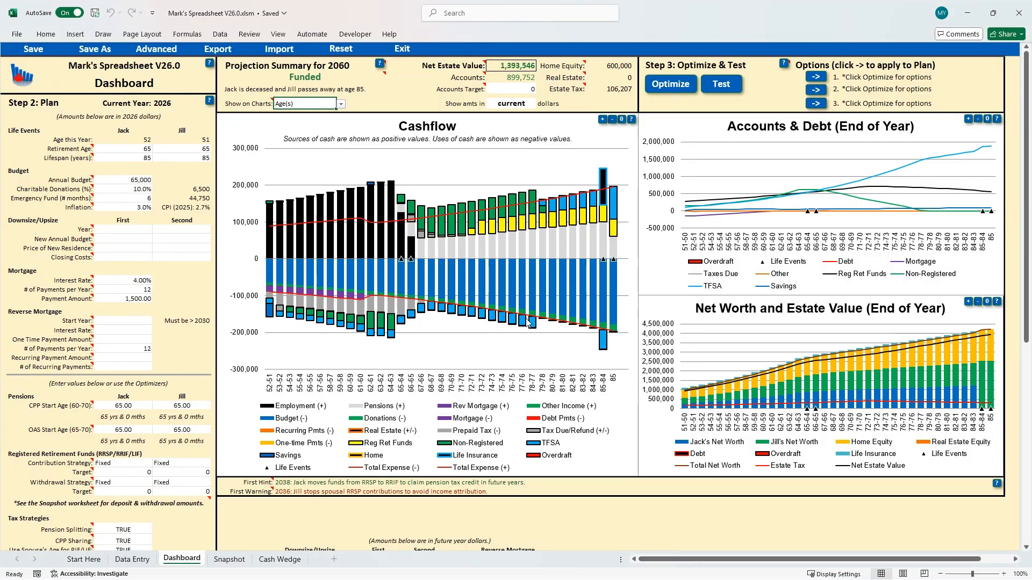
Switch the charts' axis labels from ages to Years and back to Age(s)
{"action": "left_click", "coordinate": [340, 107]}
{"action": "left_click", "coordinate": [299, 131]}
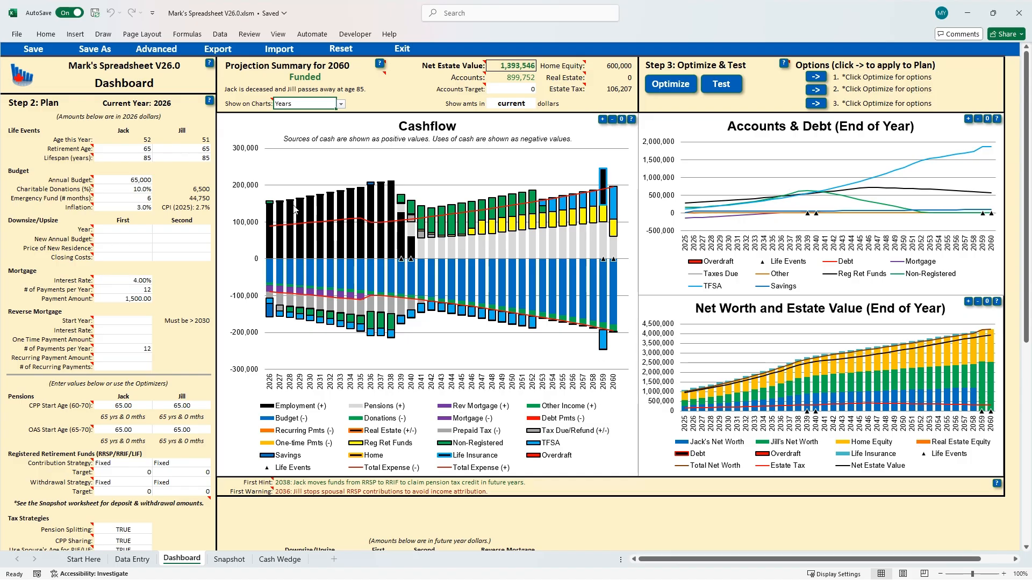
{"action": "left_click", "coordinate": [342, 105]}
{"action": "left_click", "coordinate": [285, 119]}
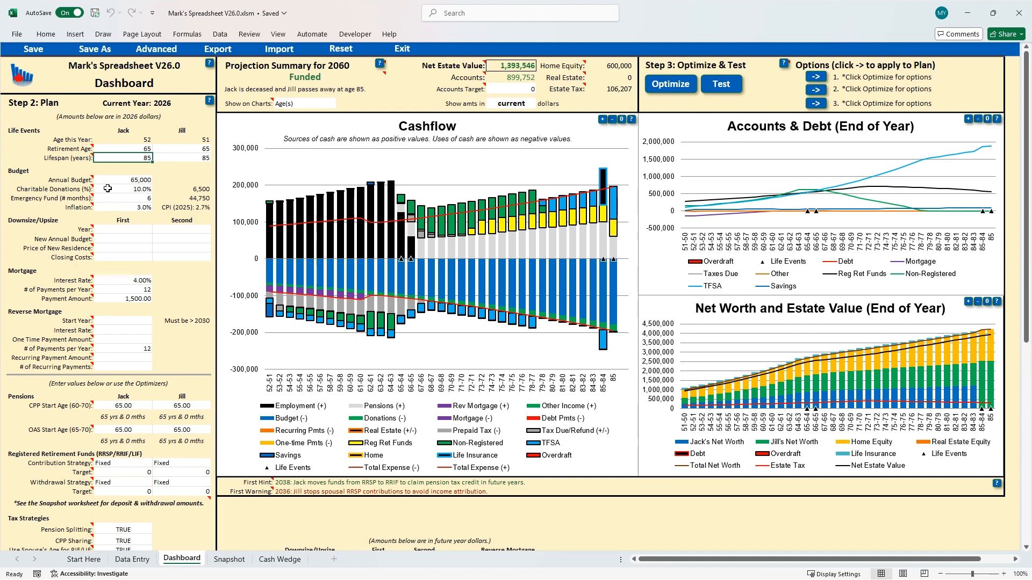
Set both spouses' lifespans to 100 years in the plan's life events
{"action": "type", "text": "100"}
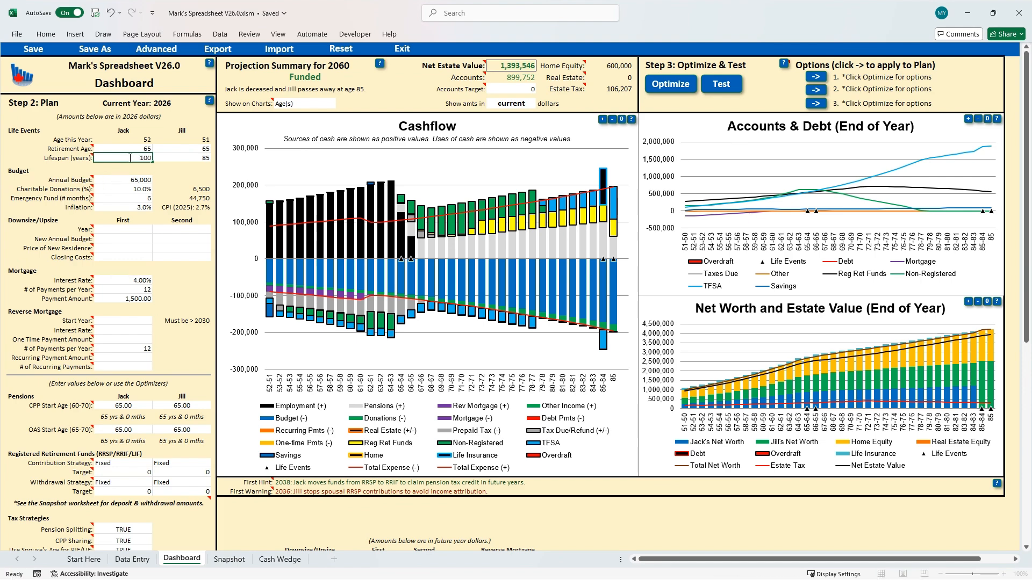
{"action": "key", "text": "Return"}
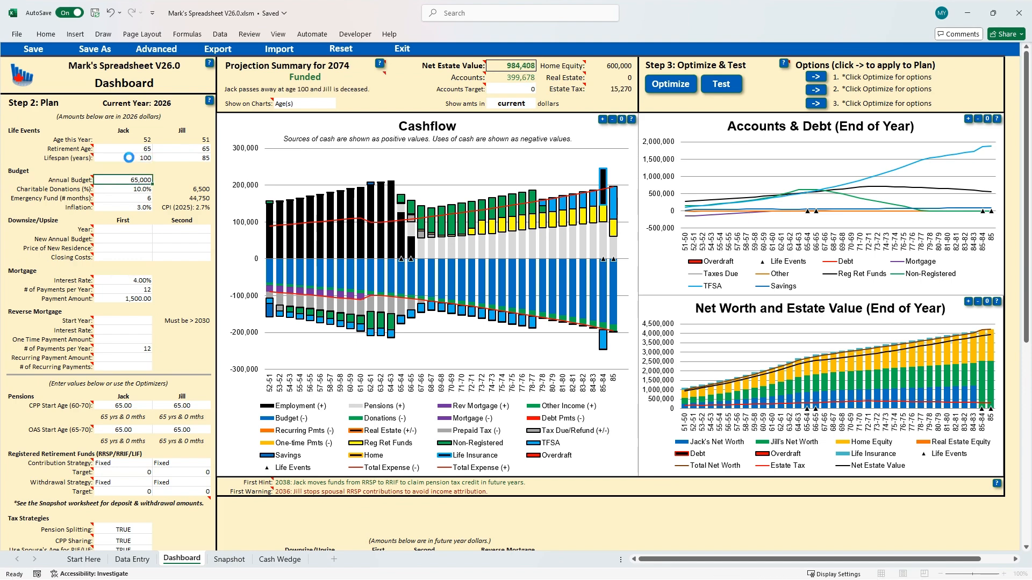
{"action": "left_click", "coordinate": [184, 157]}
{"action": "type", "text": "100"}
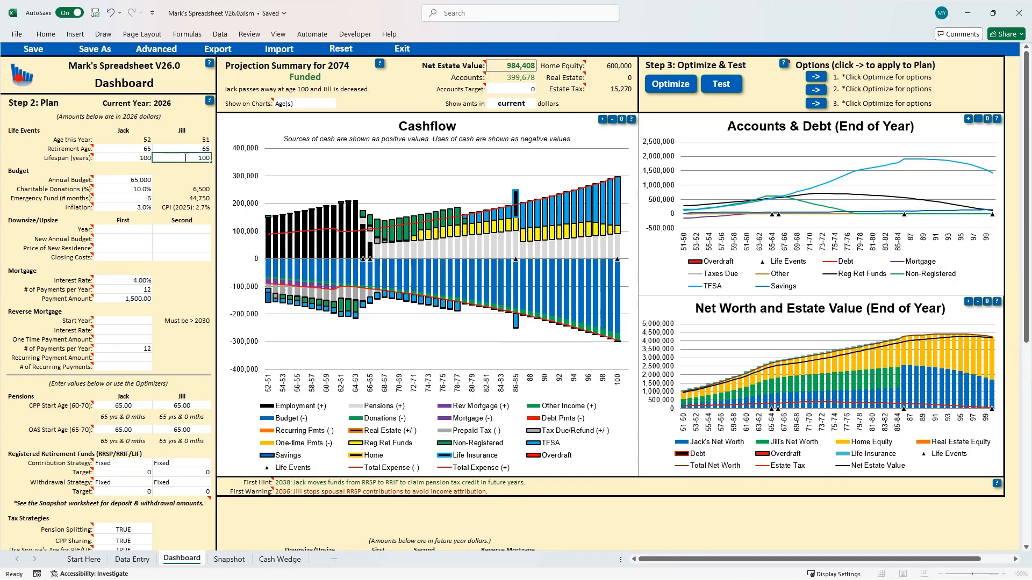
{"action": "key", "text": "Return"}
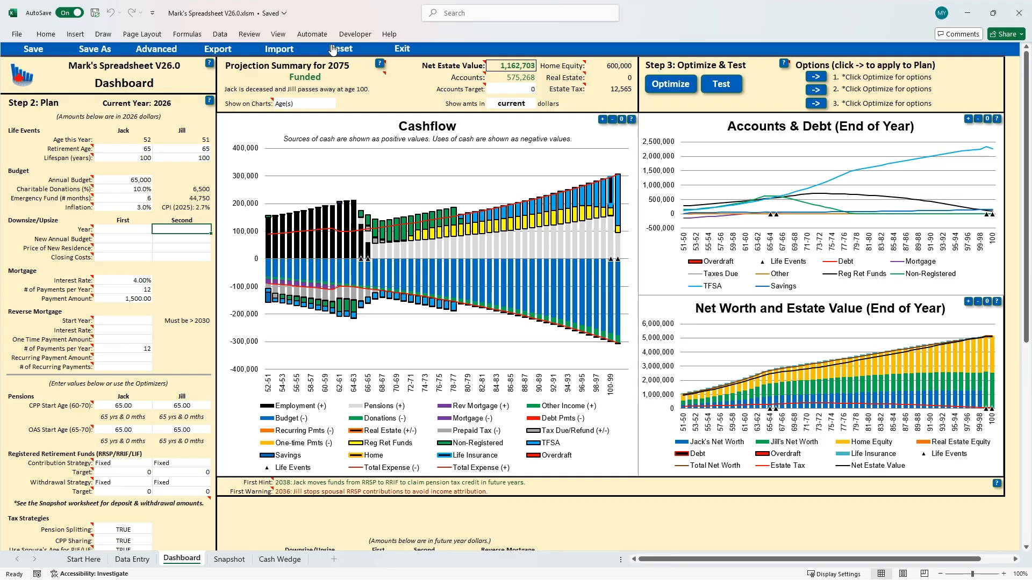
Examine the annual budget entry in the Budget section and its explanatory note
{"action": "mouse_move", "coordinate": [349, 78]}
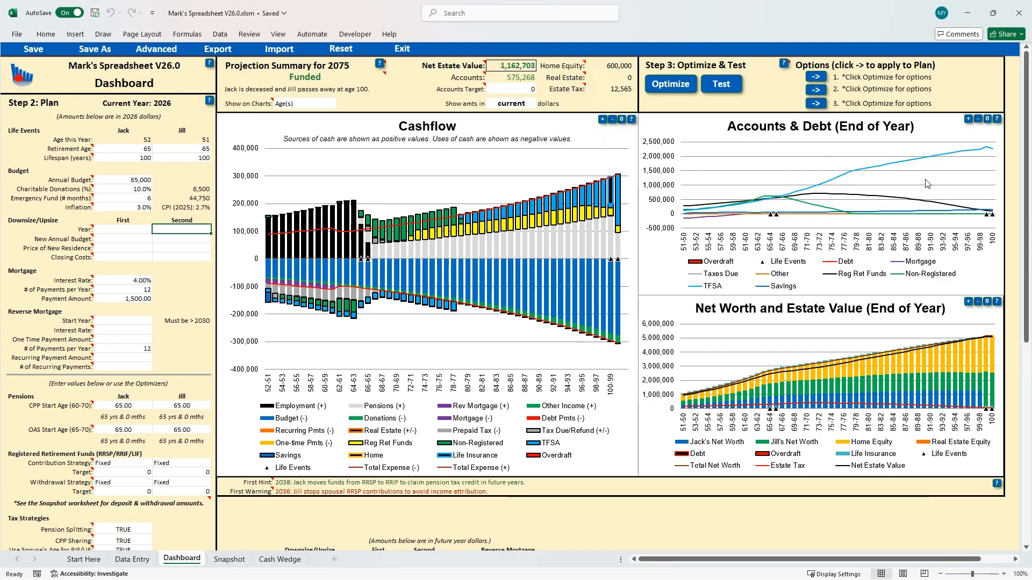
{"action": "left_click", "coordinate": [123, 180]}
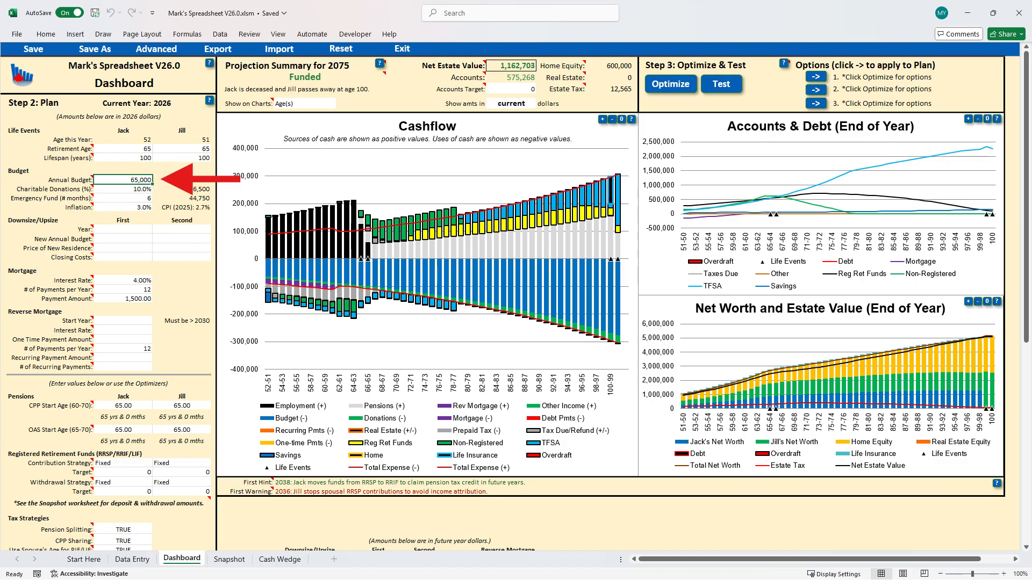
{"action": "mouse_move", "coordinate": [70, 181]}
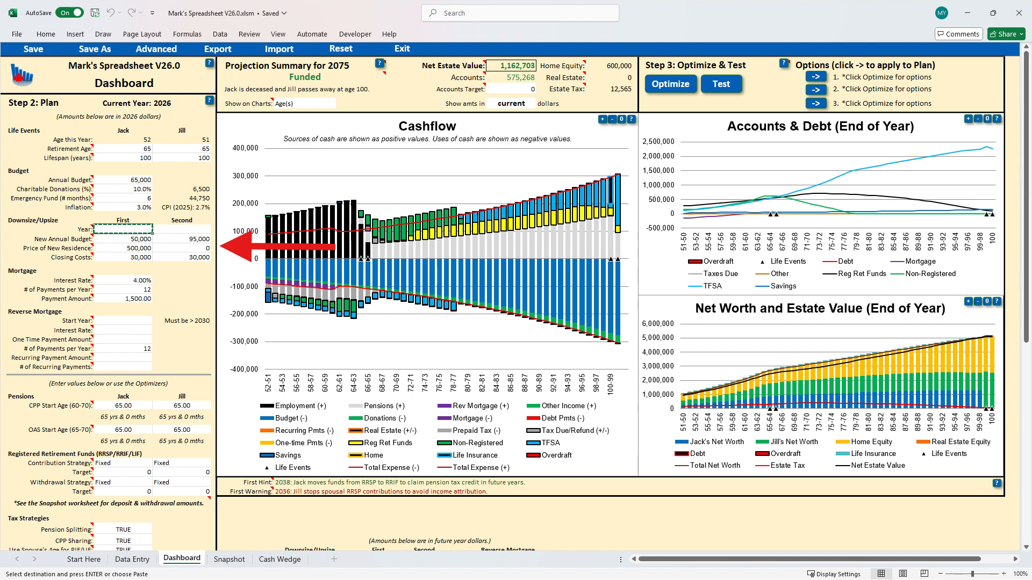
Set the first downsize/upsize year to 2040 and the second to 2060
{"action": "key", "text": "Escape"}
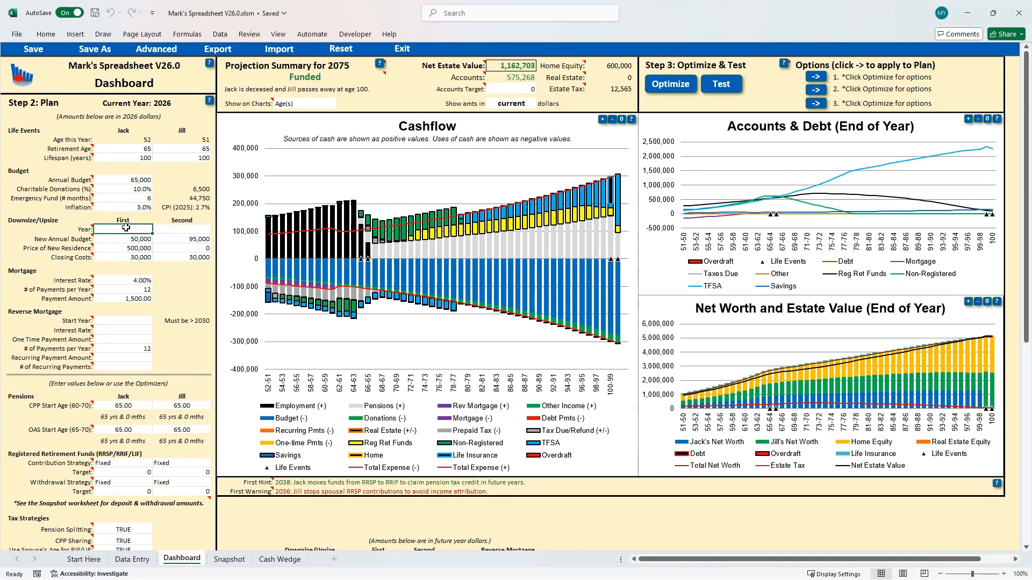
{"action": "type", "text": "2040"}
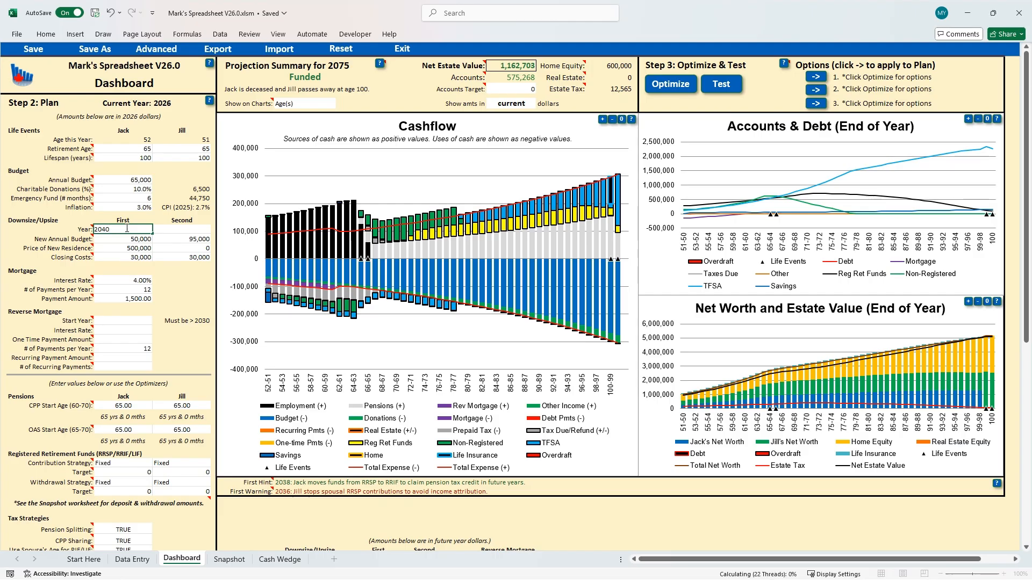
{"action": "key", "text": "Tab"}
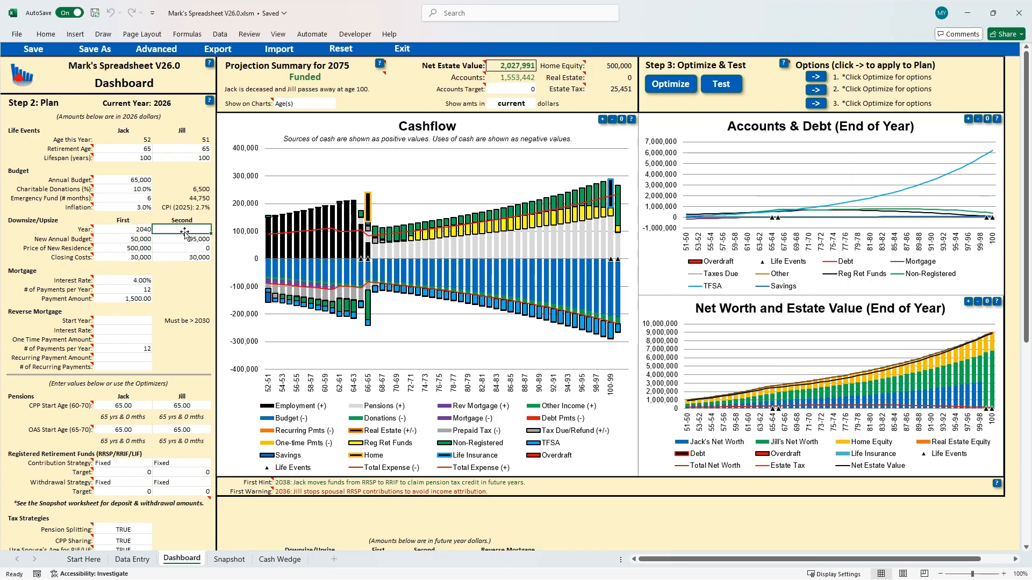
{"action": "type", "text": "2060"}
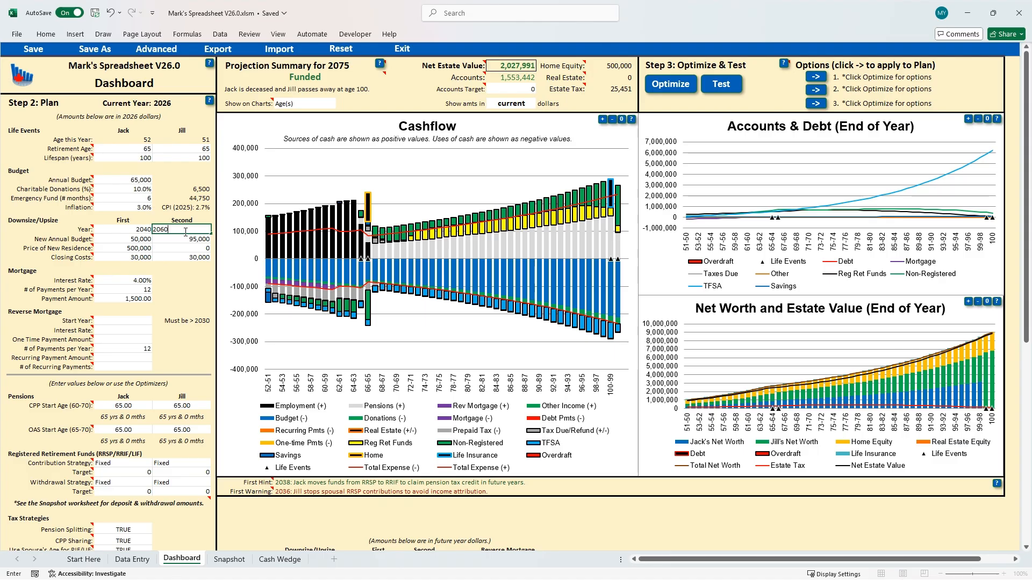
{"action": "key", "text": "Return"}
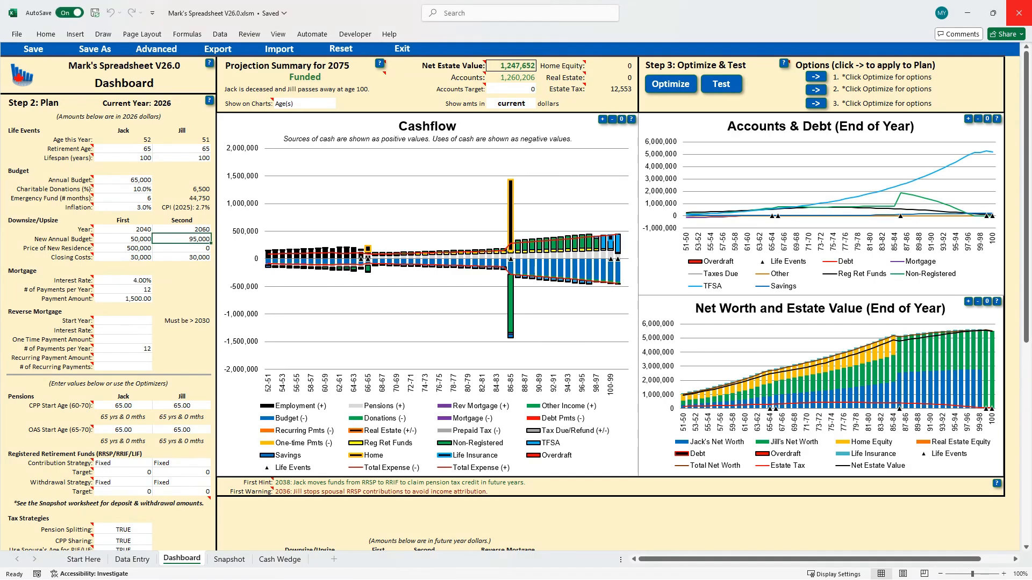
Clear the first and second downsize/upsize years
{"action": "left_click", "coordinate": [136, 229]}
{"action": "key", "text": "BackSpace"}
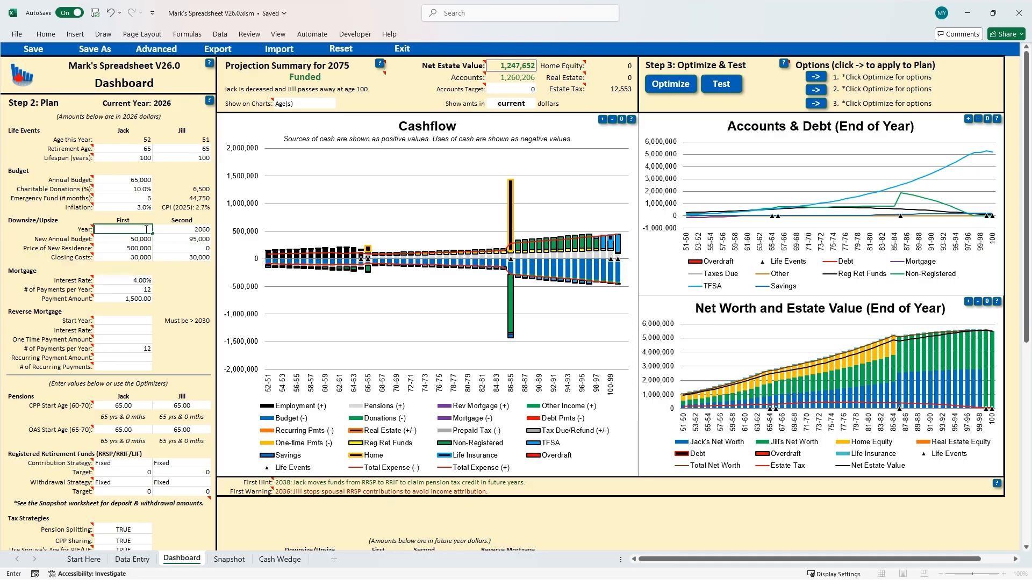
{"action": "left_click", "coordinate": [187, 231]}
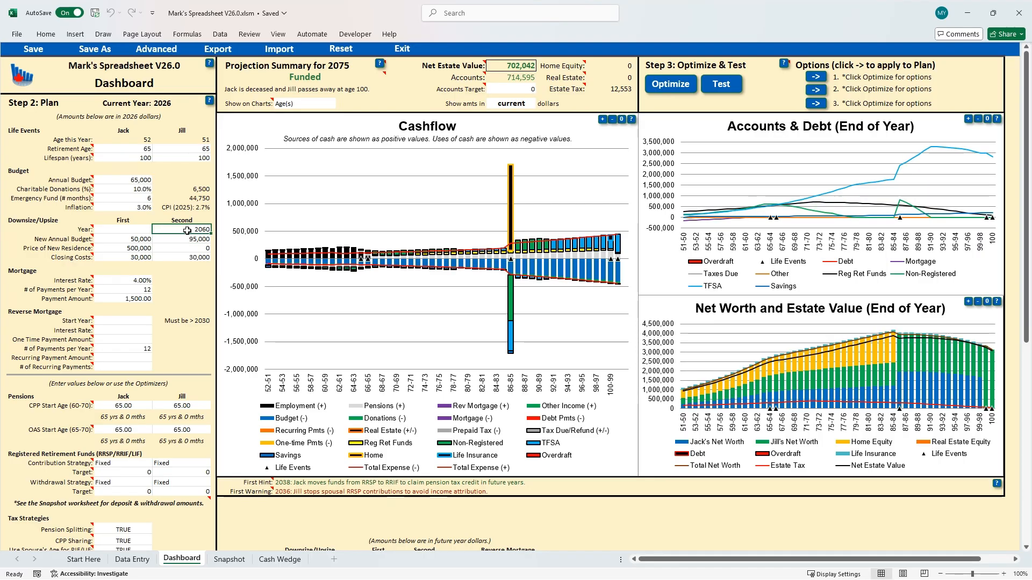
{"action": "key", "text": "BackSpace"}
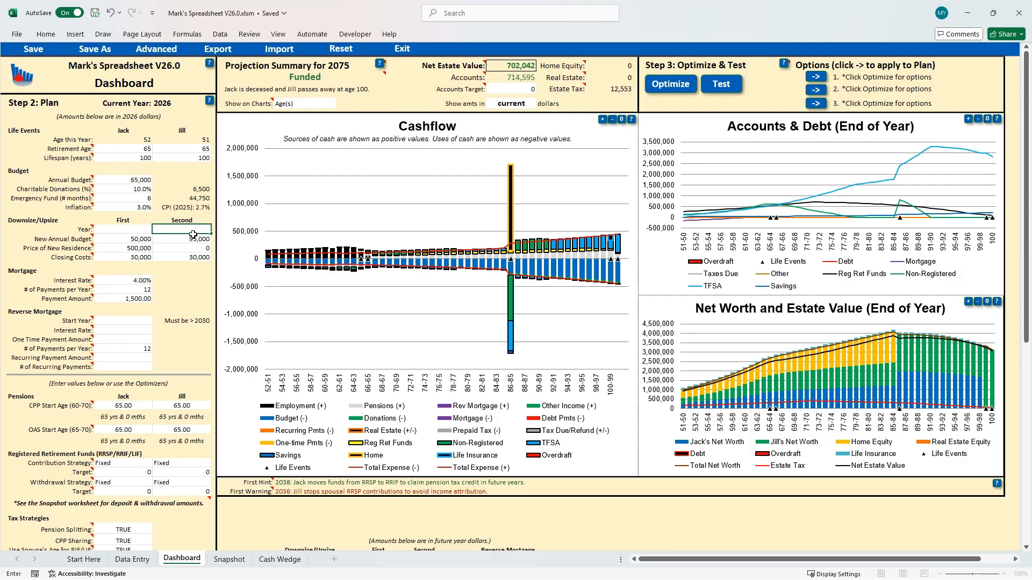
{"action": "key", "text": "Return"}
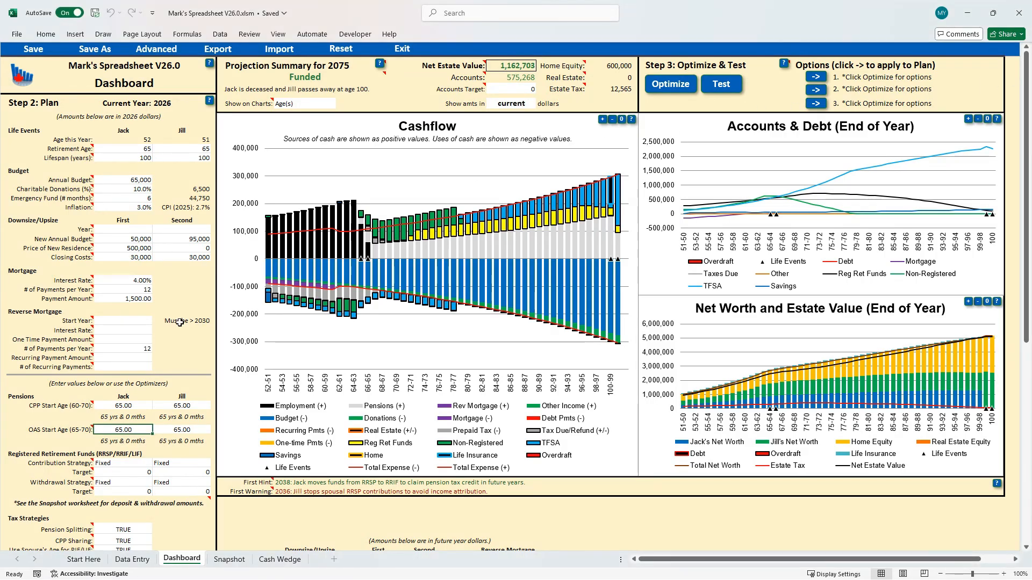
Try CPP start ages of 60 and 70 for the first spouse
{"action": "left_click", "coordinate": [119, 406]}
{"action": "type", "text": "60"}
{"action": "key", "text": "Return"}
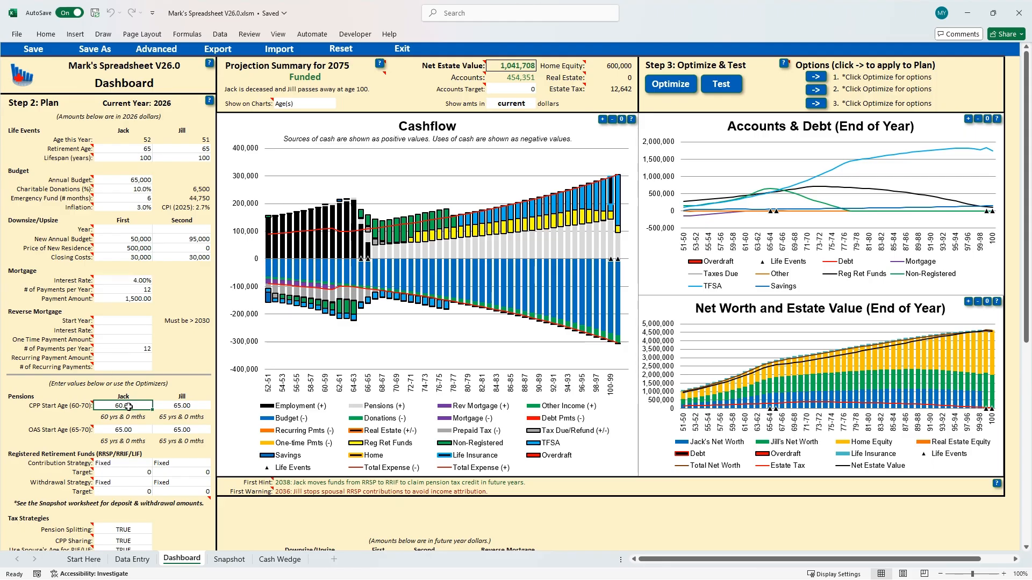
{"action": "type", "text": "70"}
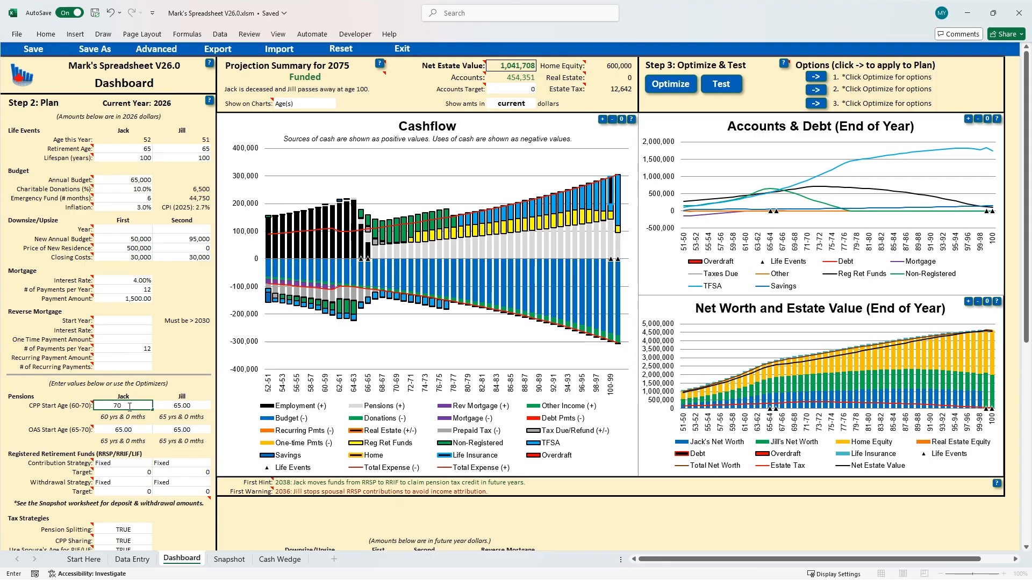
{"action": "key", "text": "Return"}
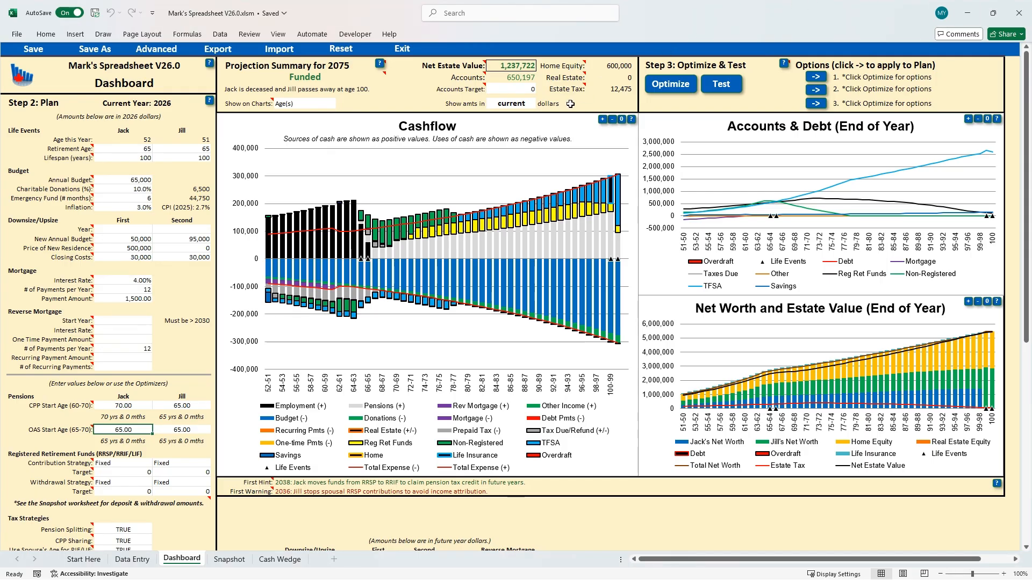
Show the projection summary amounts in future dollars and switch them back to current dollars
{"action": "left_click", "coordinate": [511, 104]}
{"action": "left_click", "coordinate": [542, 108]}
{"action": "left_click", "coordinate": [517, 128]}
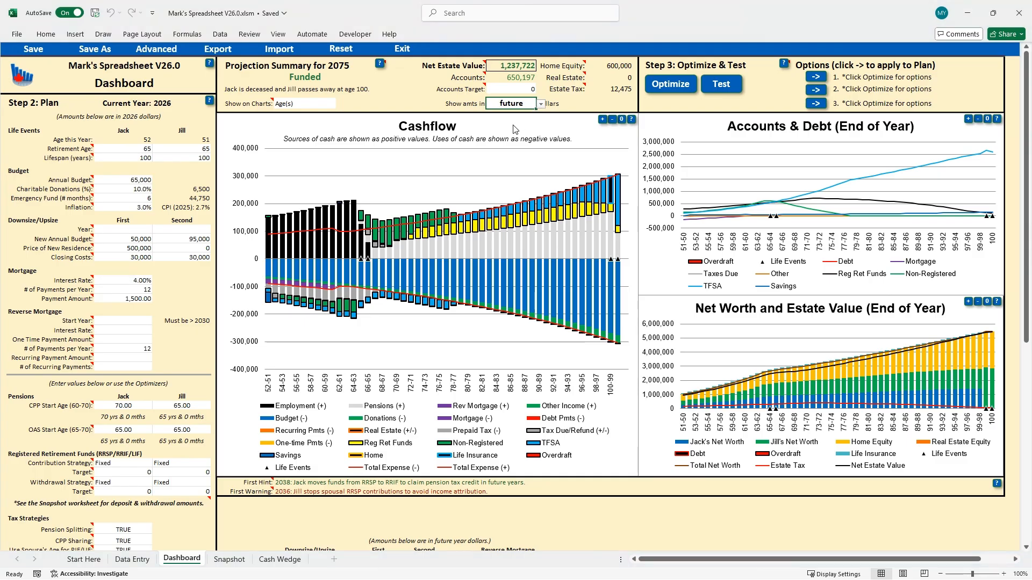
{"action": "left_click", "coordinate": [541, 106]}
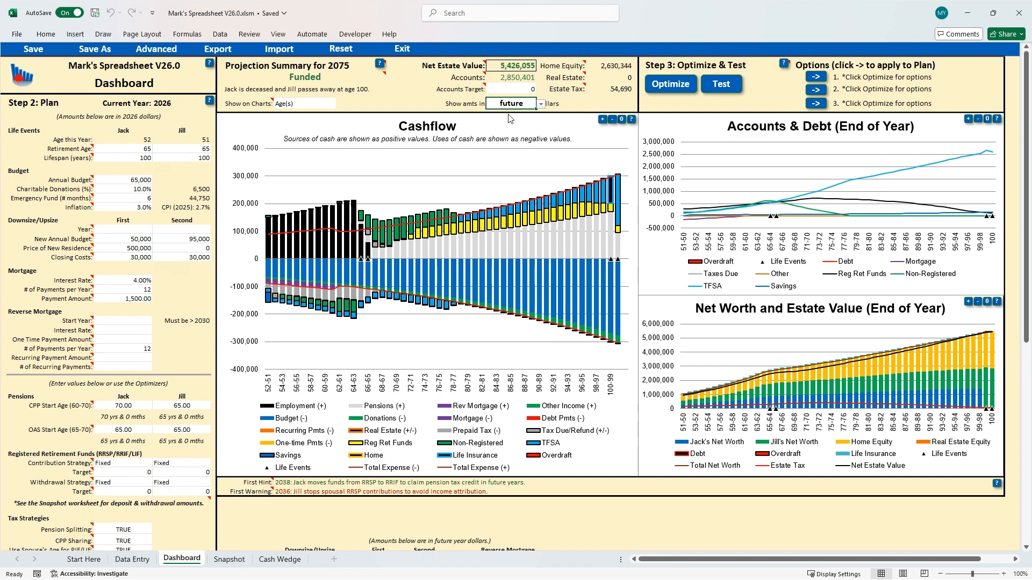
{"action": "left_click", "coordinate": [511, 118]}
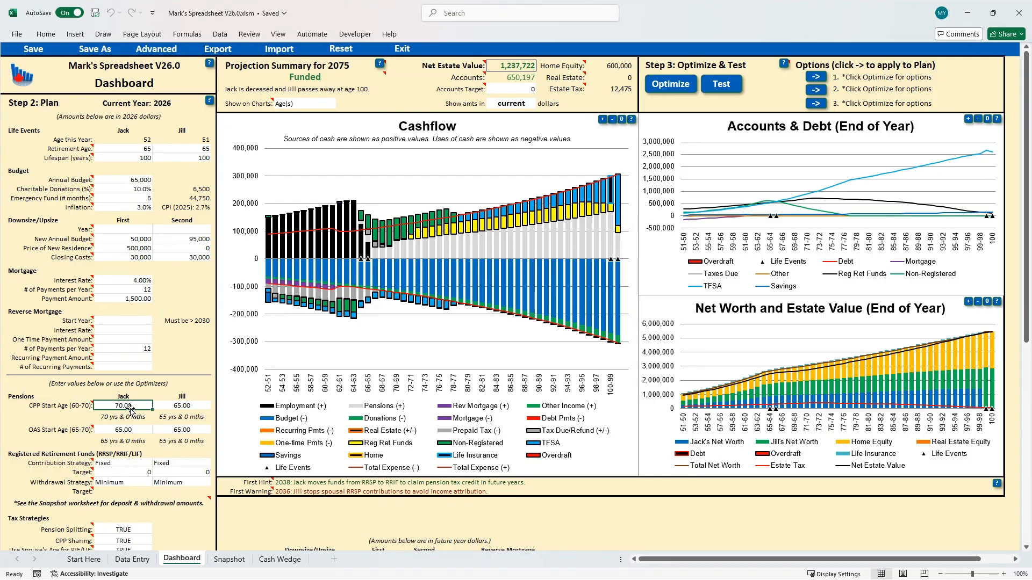
Set the first spouse's CPP start age to 65
{"action": "type", "text": "65"}
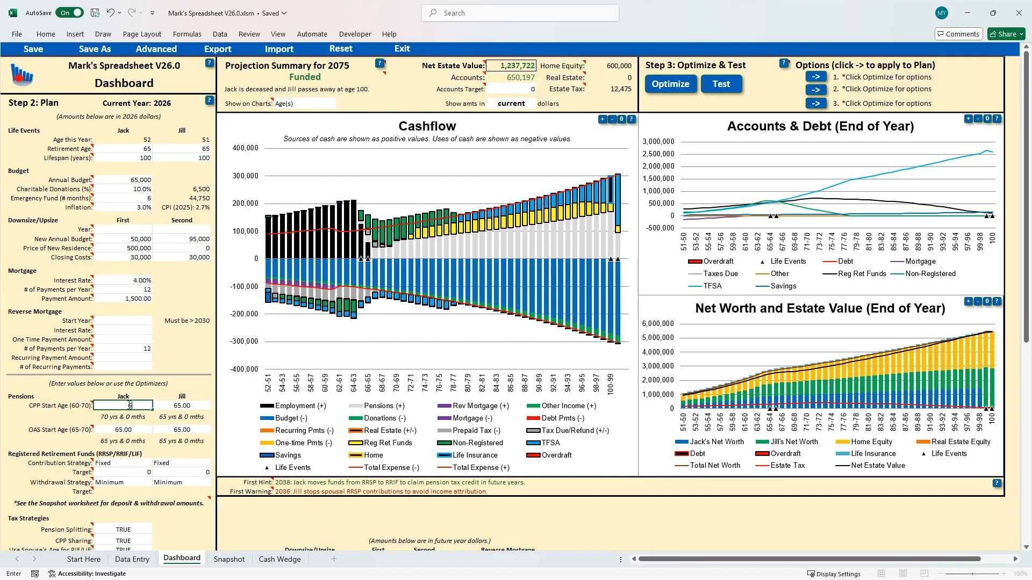
{"action": "key", "text": "Return"}
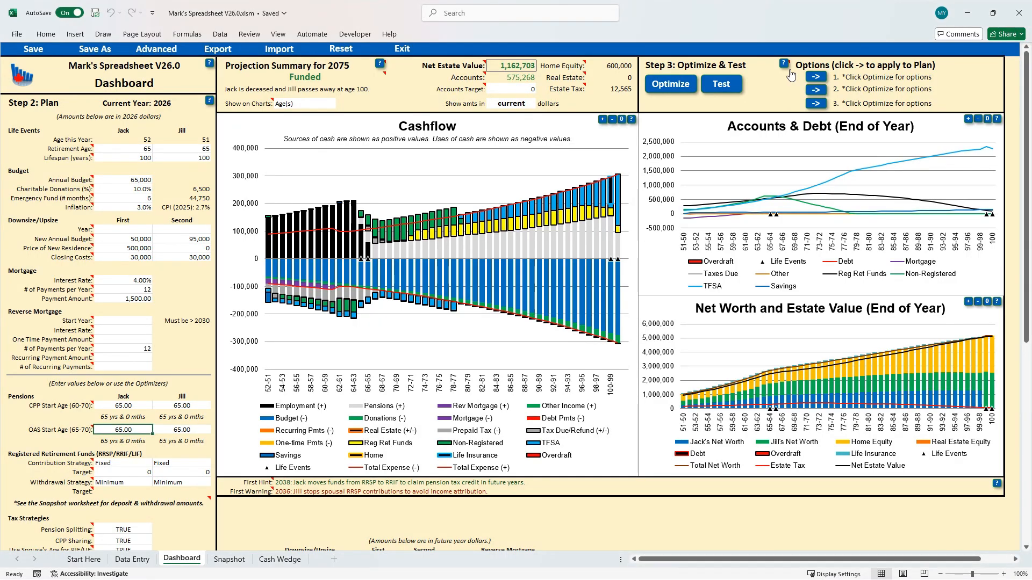
Optimize the plan and run the Test on the optimized plan
{"action": "left_click", "coordinate": [673, 88]}
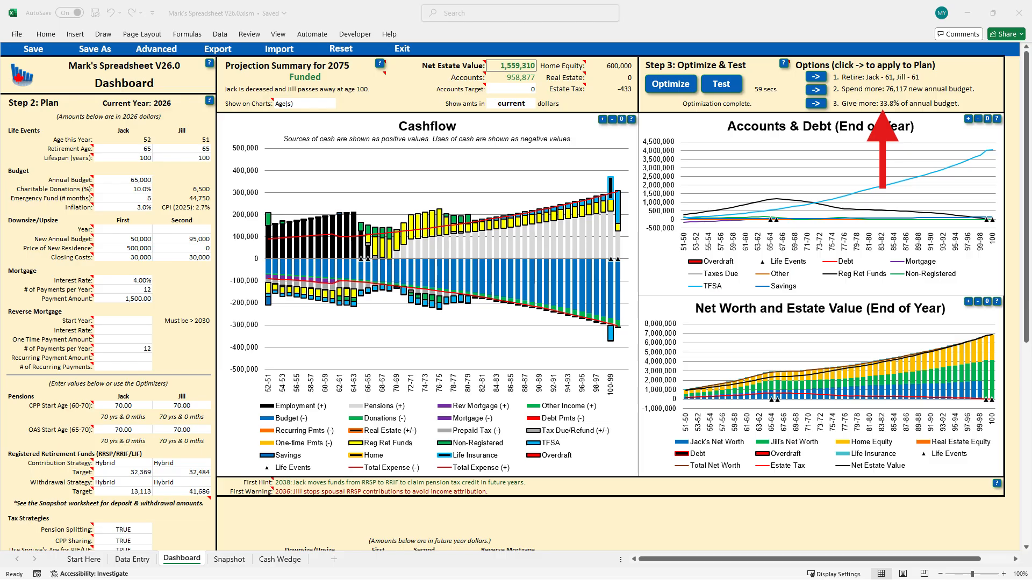
{"action": "left_click", "coordinate": [123, 189]}
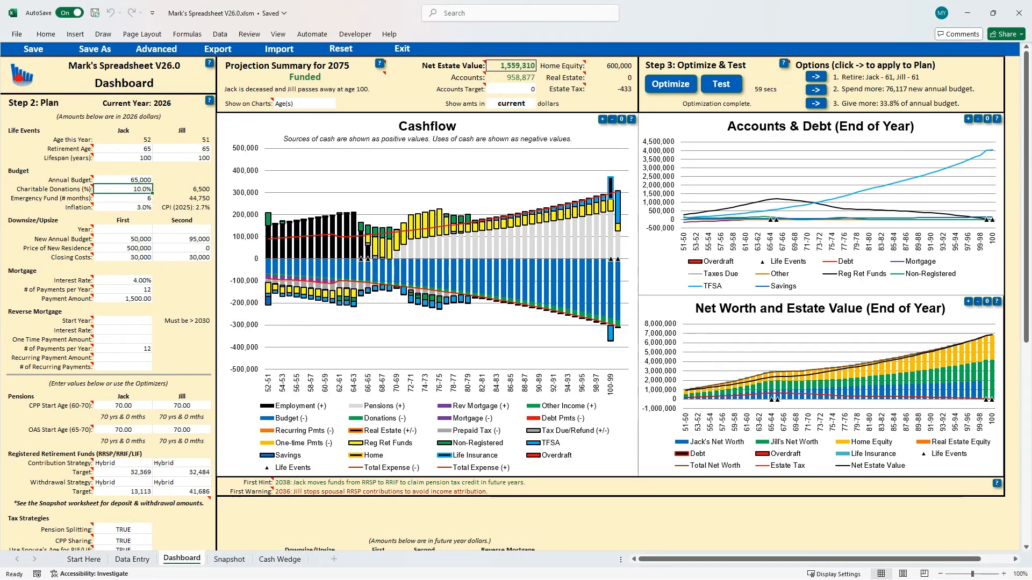
{"action": "left_click", "coordinate": [722, 86]}
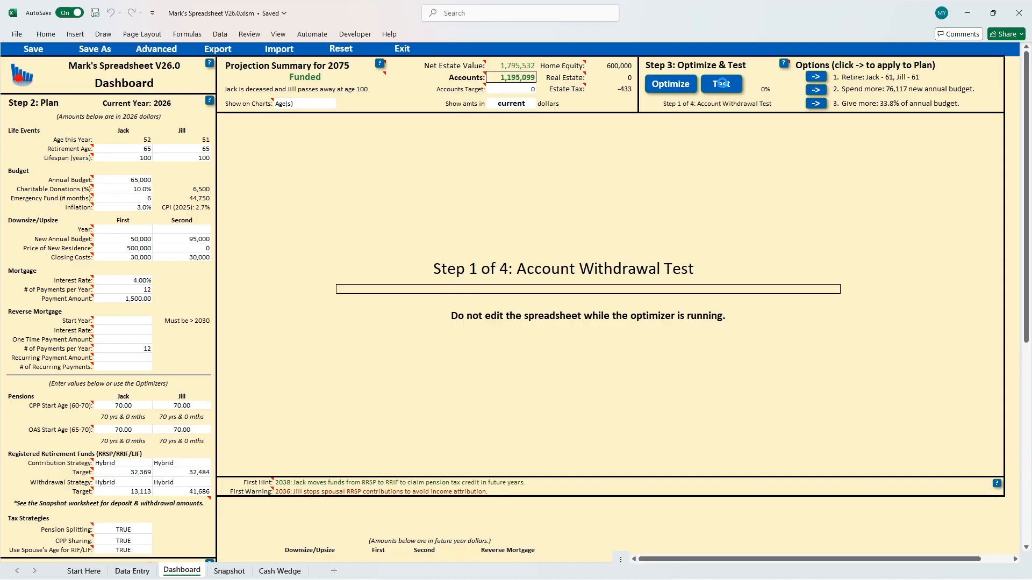